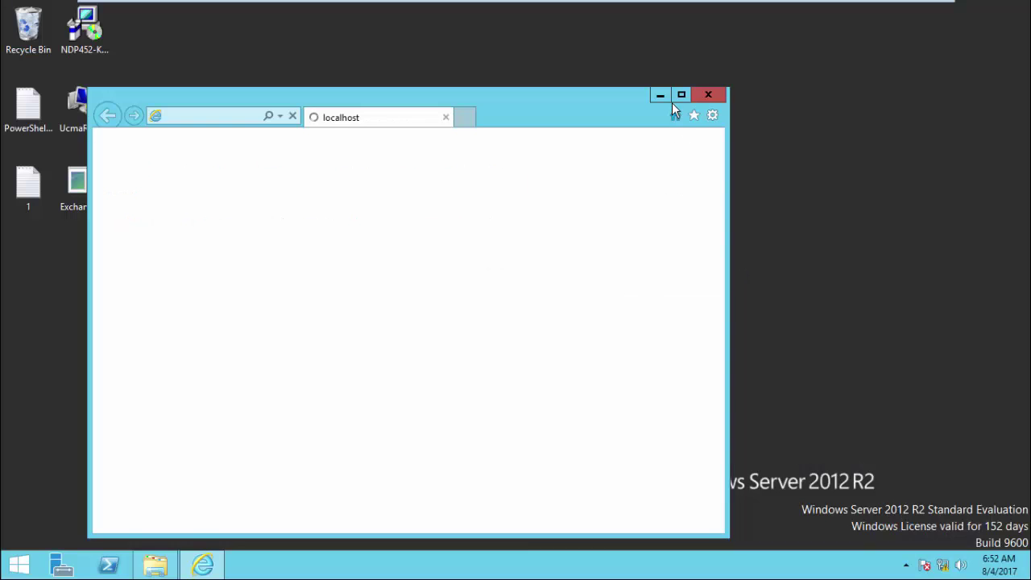
# - Maximize the browser, sign in with the admin password, and view mail flow's empty send connectors list
pyautogui.click(680, 96)
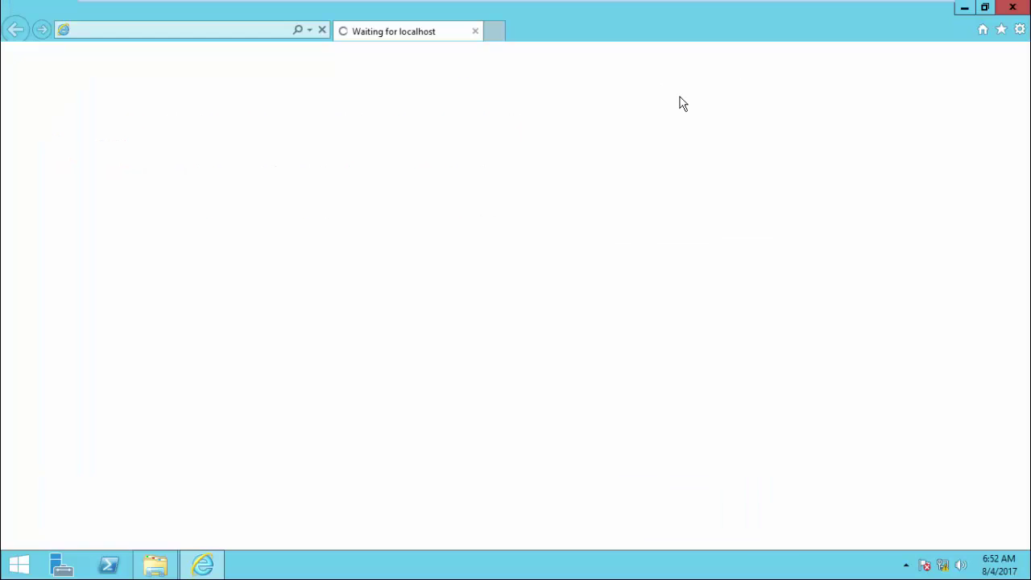
pyautogui.write('*****')
pyautogui.press('Return')
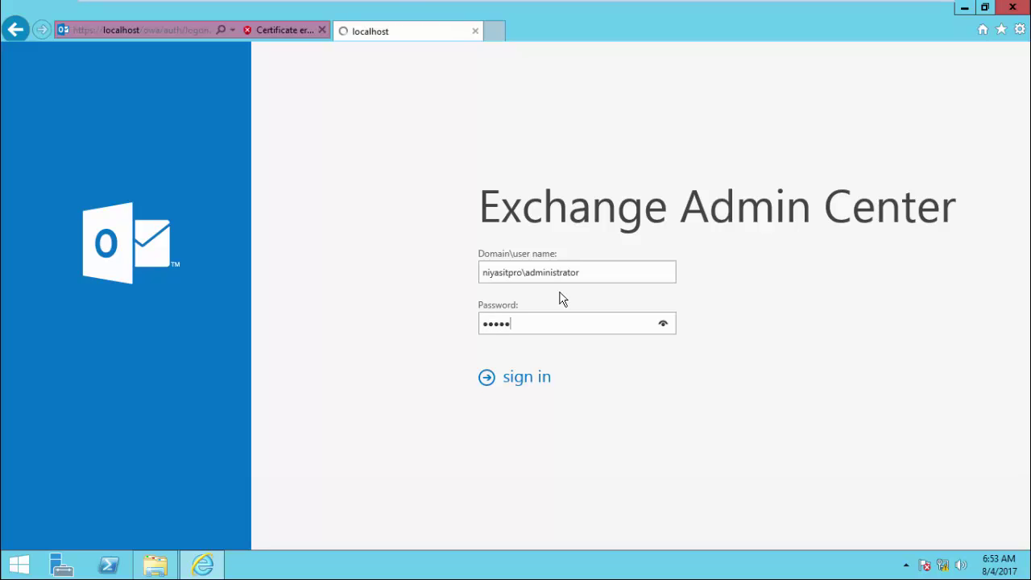
pyautogui.click(41, 284)
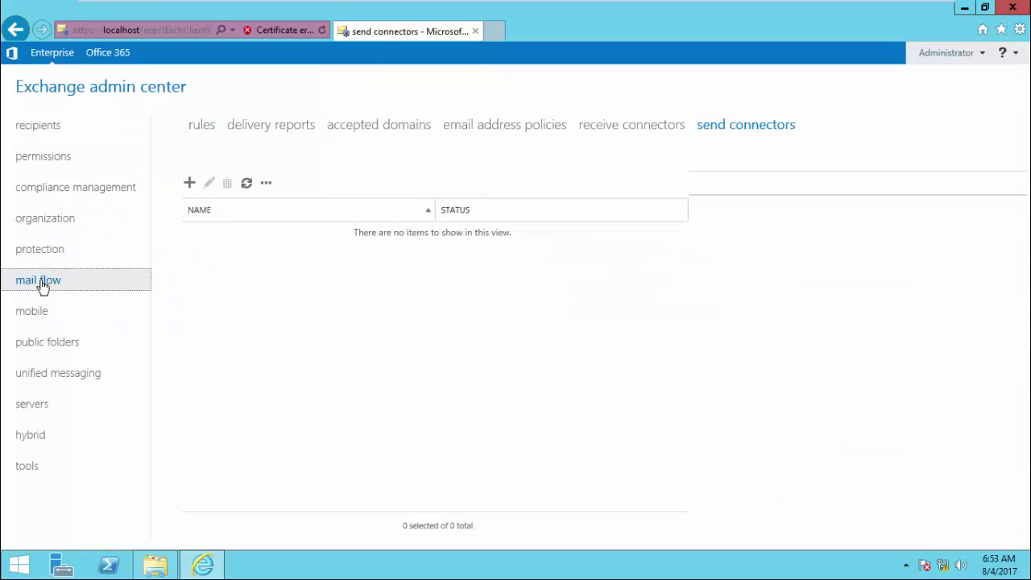
pyautogui.click(731, 131)
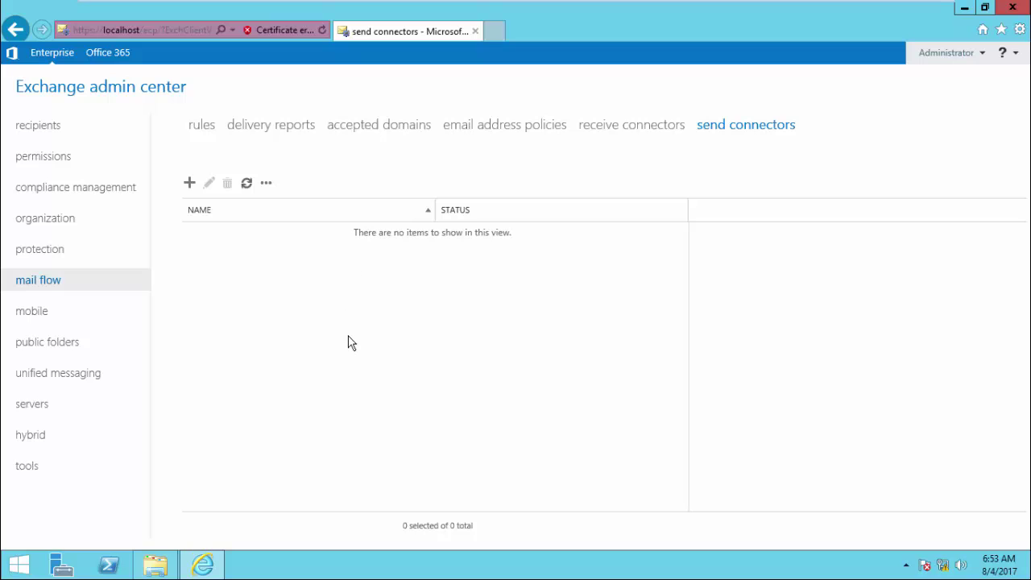
# - Create a custom send connector named 'DirectSendMail' that routes via the recipient domain's MX record
pyautogui.click(189, 184)
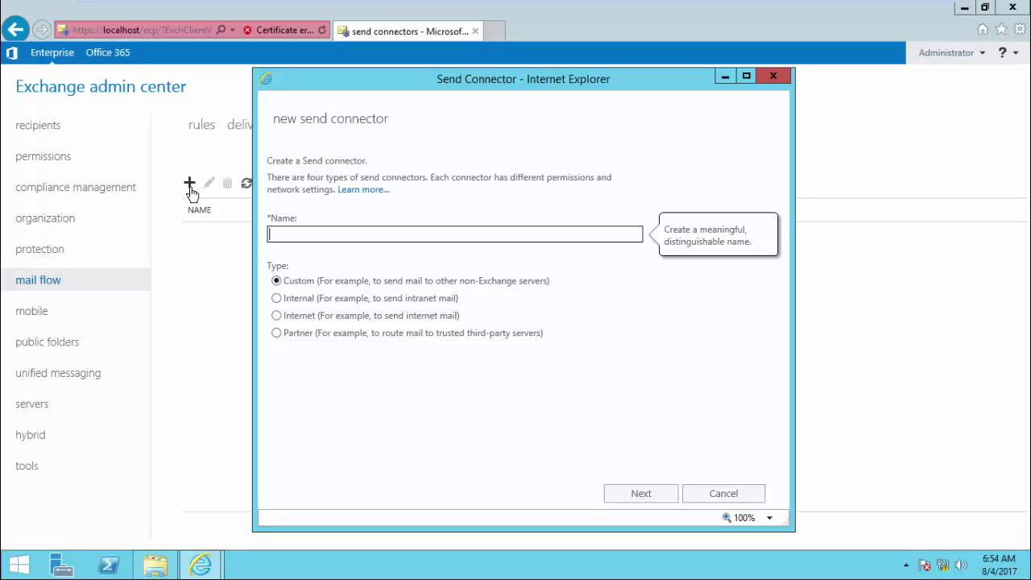
pyautogui.write('DirectSendMail')
pyautogui.click(669, 500)
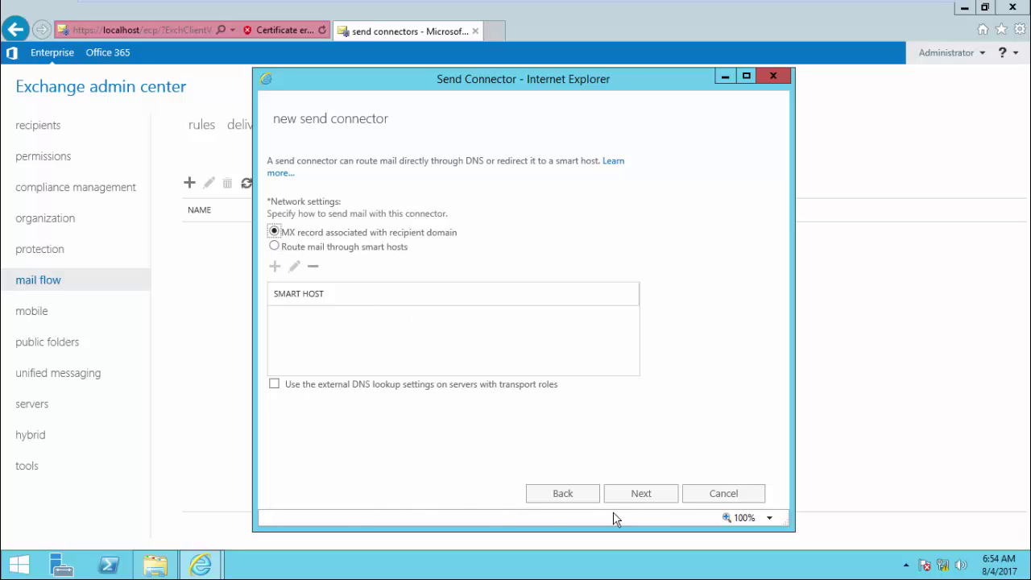
pyautogui.click(637, 505)
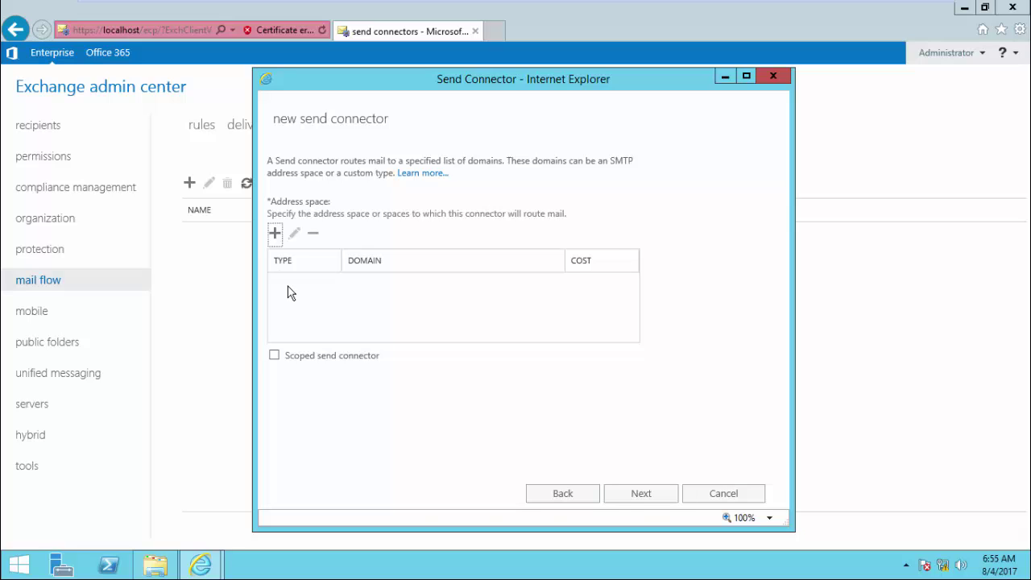
# - Add the SMTP address space '*' to the connector
pyautogui.click(275, 233)
pyautogui.click(330, 280)
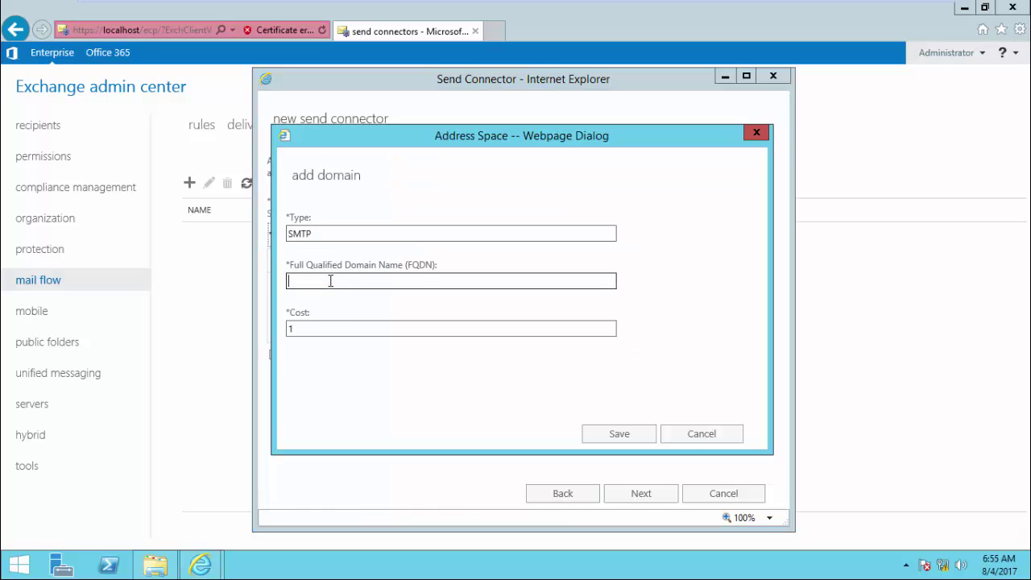
pyautogui.write('*')
pyautogui.click(640, 439)
# - Add E16 as the source server and finish the DirectSendEmail connector
pyautogui.click(642, 498)
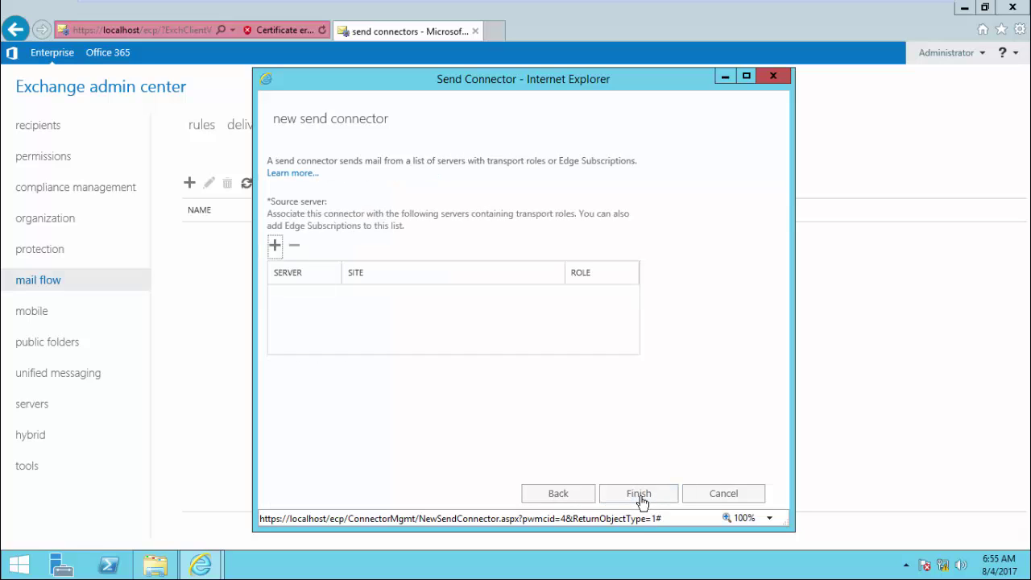
pyautogui.click(278, 251)
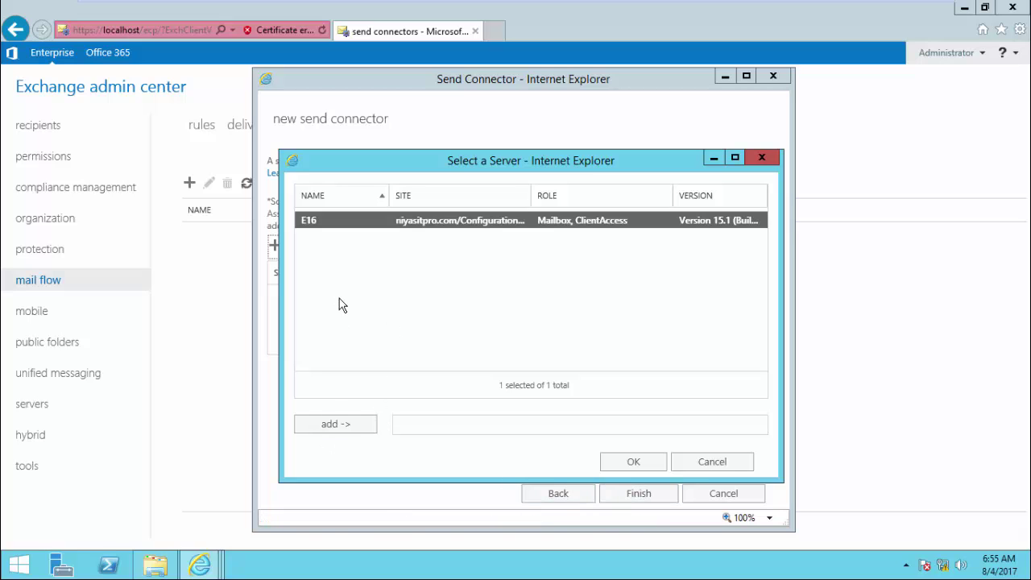
pyautogui.doubleClick(337, 216)
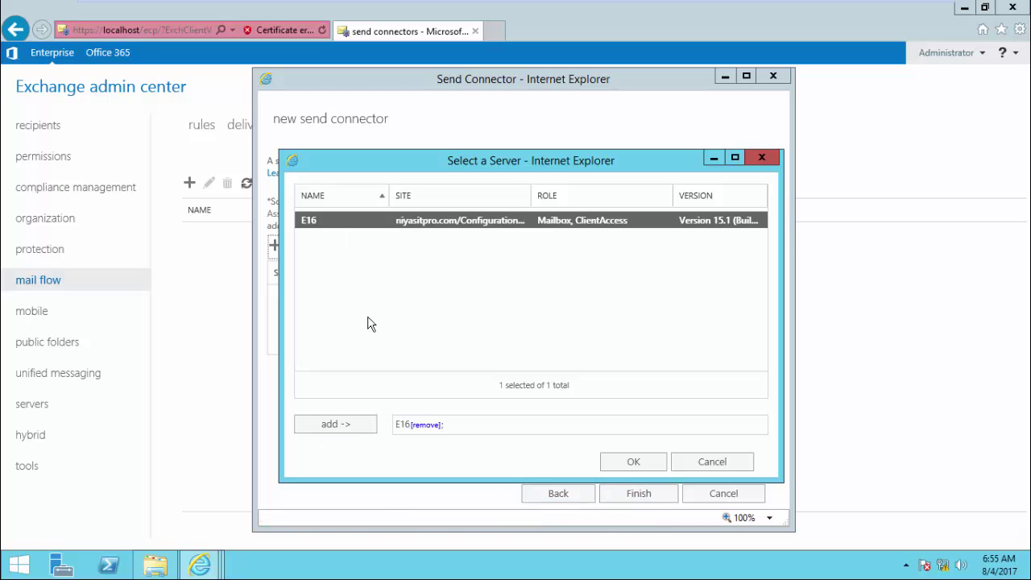
pyautogui.click(640, 461)
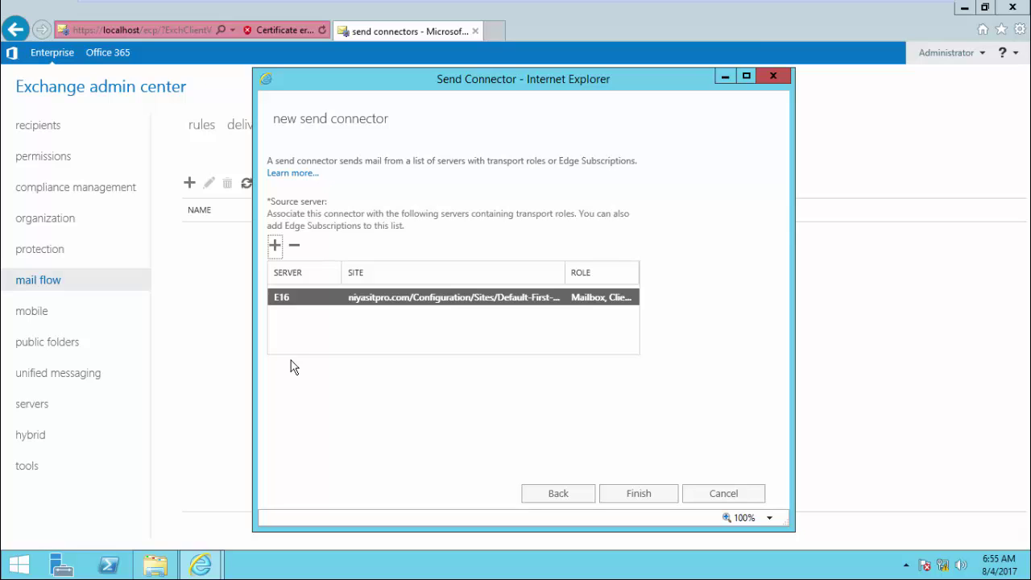
pyautogui.click(656, 500)
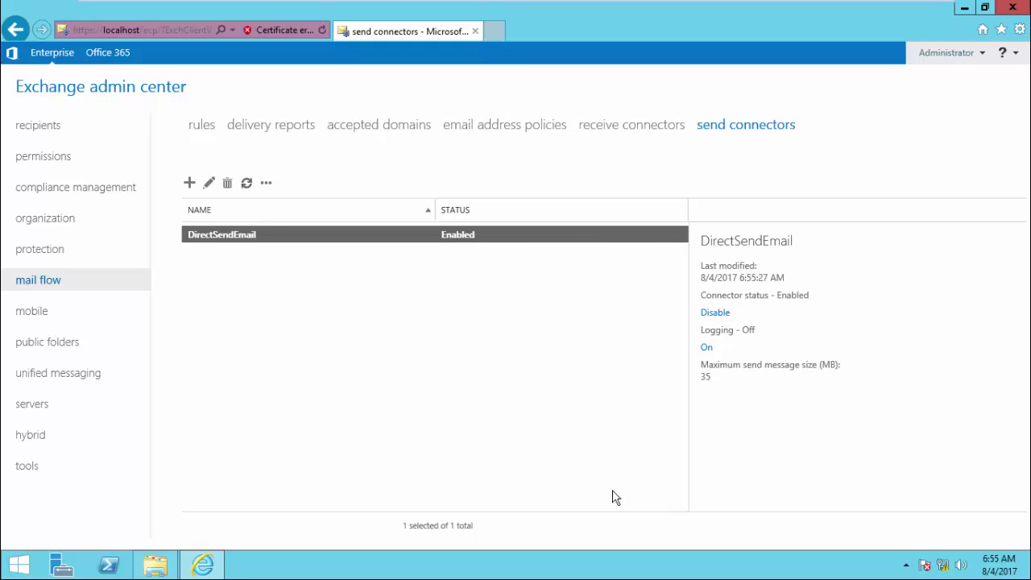
# - Begin another new send connector from the send connectors toolbar
pyautogui.click(190, 184)
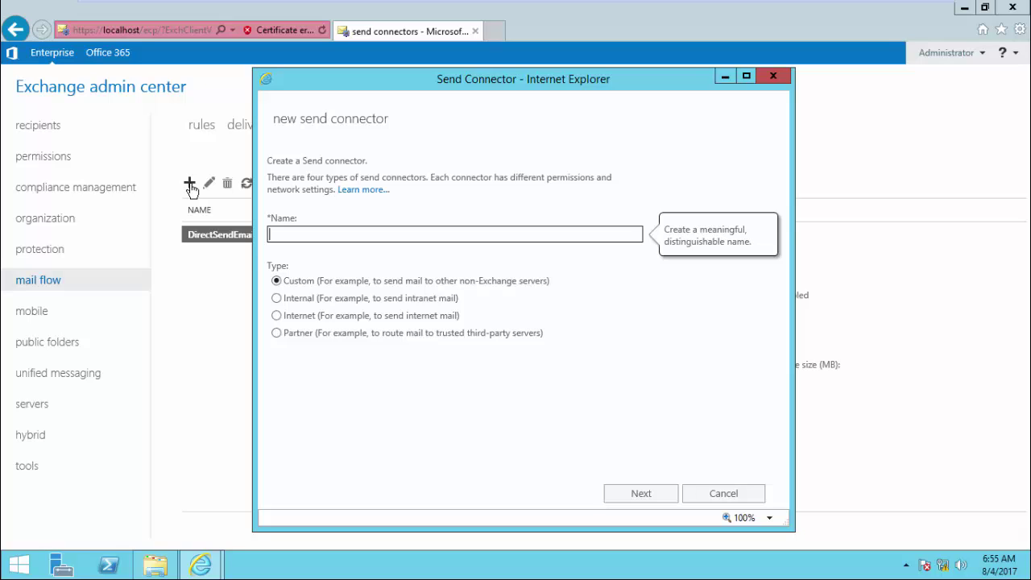
# - Name the connector 'SmtpGateway', switch to smart host routing, and add smart host 192.168.1.12
pyautogui.write('SmtpGateway')
pyautogui.click(638, 490)
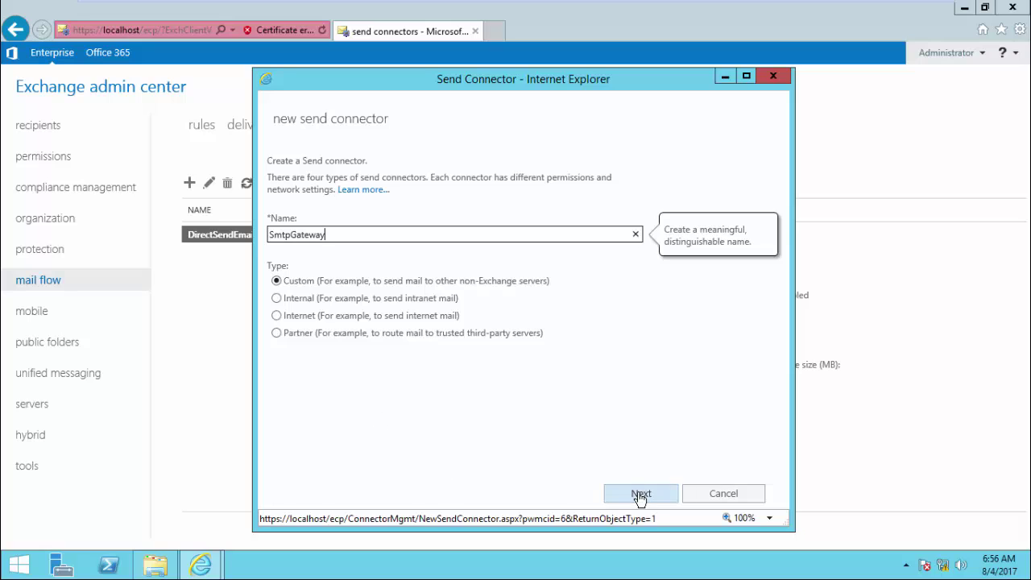
pyautogui.click(349, 248)
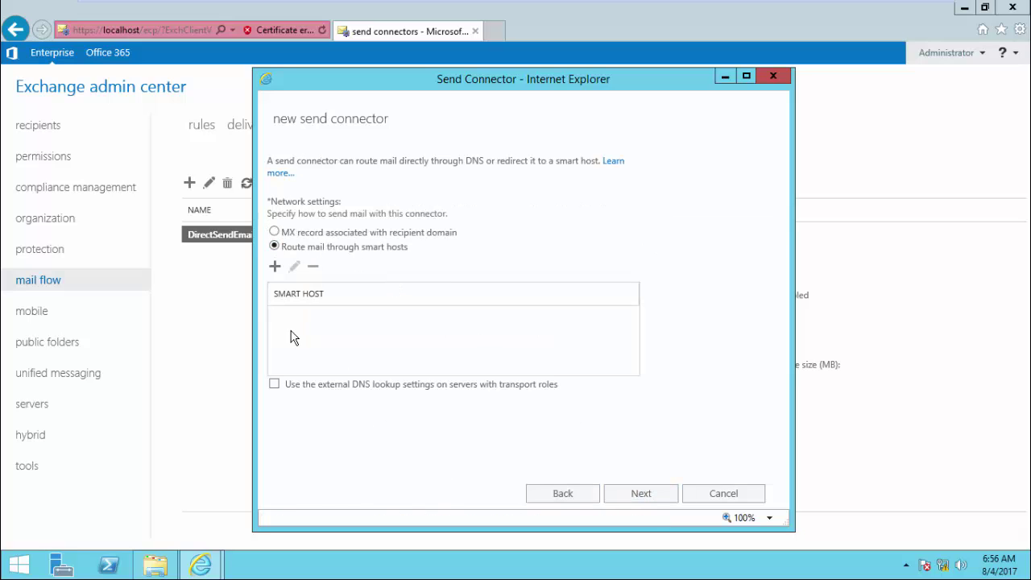
pyautogui.click(275, 266)
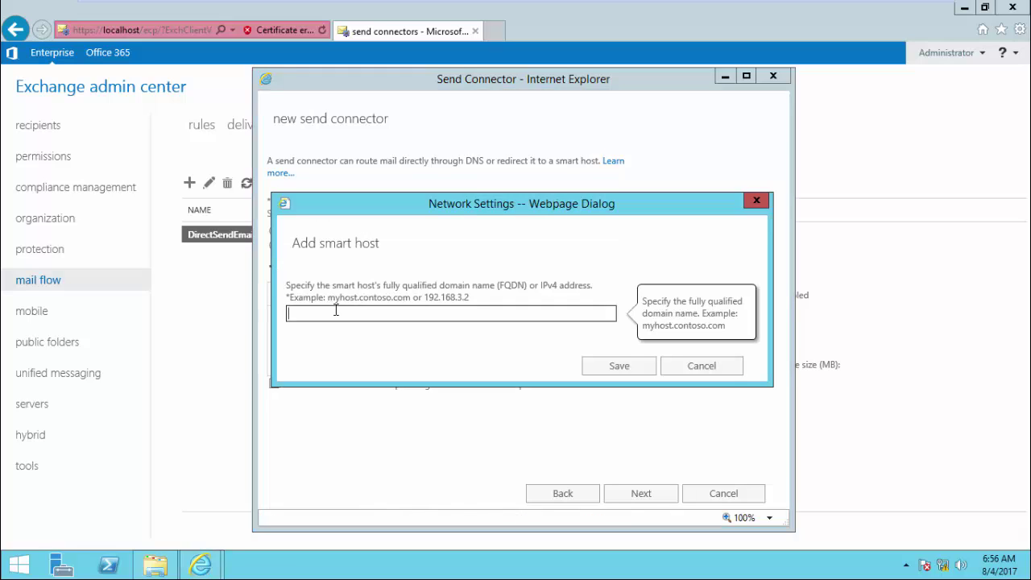
pyautogui.write('192.168.1.12')
pyautogui.click(625, 369)
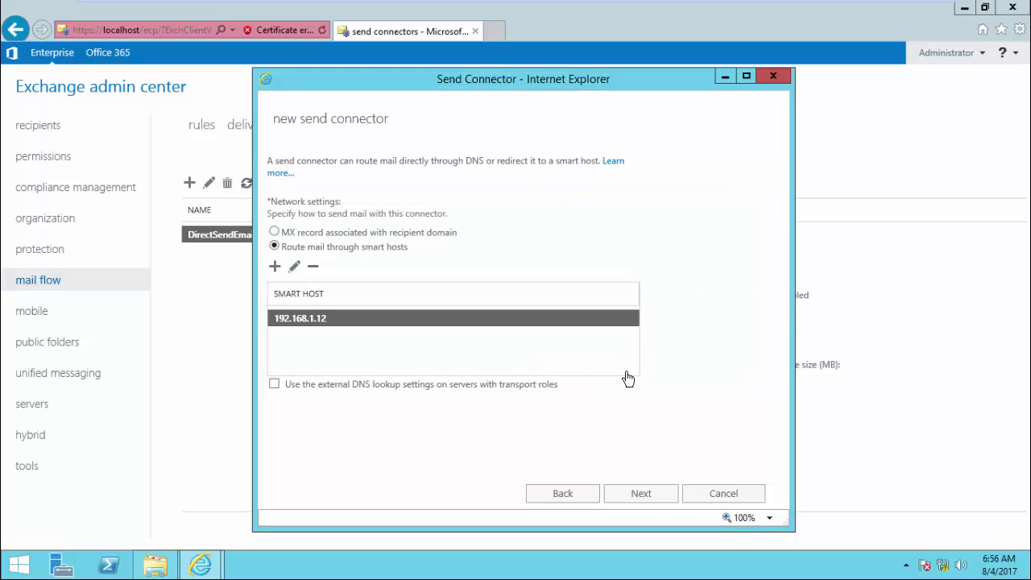
pyautogui.click(645, 496)
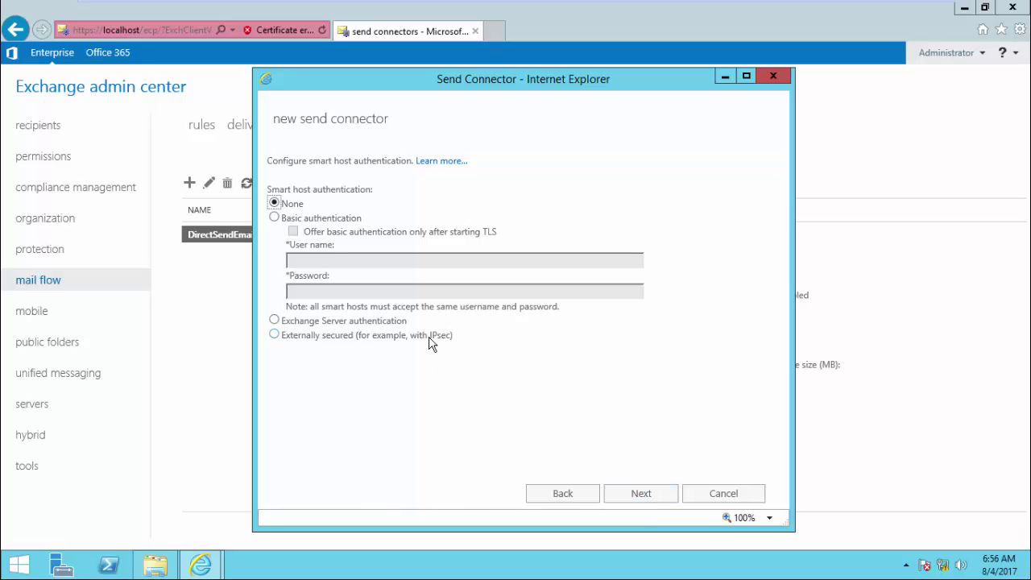
# - Leave smart host authentication set to None after briefly trying basic authentication
pyautogui.click(319, 221)
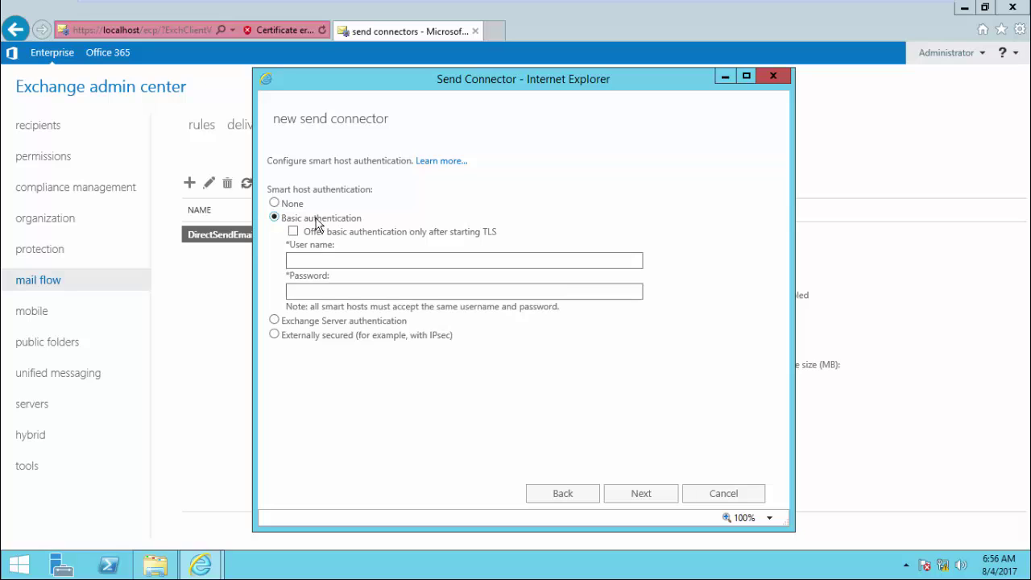
pyautogui.click(314, 264)
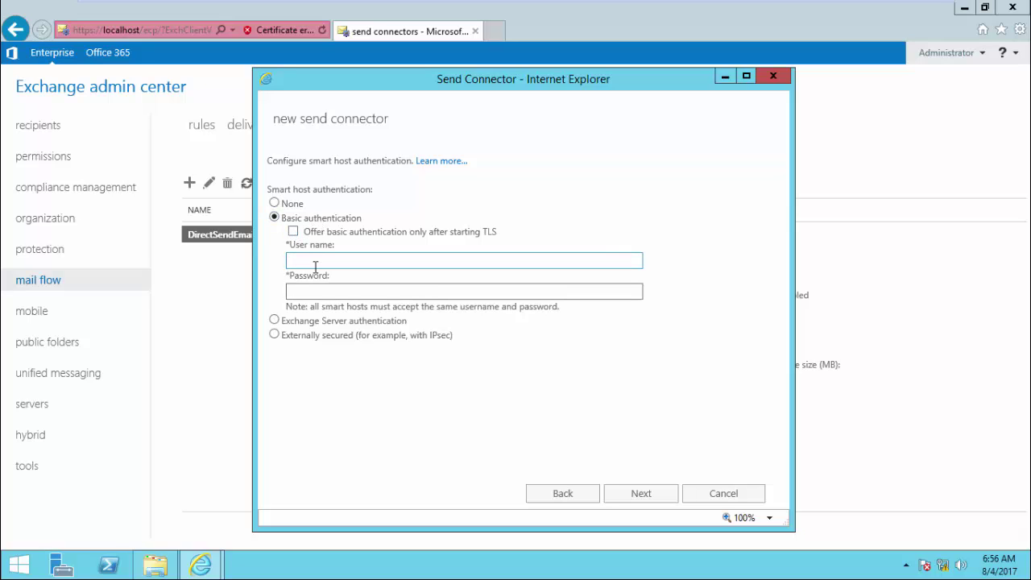
pyautogui.click(315, 291)
pyautogui.click(293, 206)
pyautogui.click(666, 493)
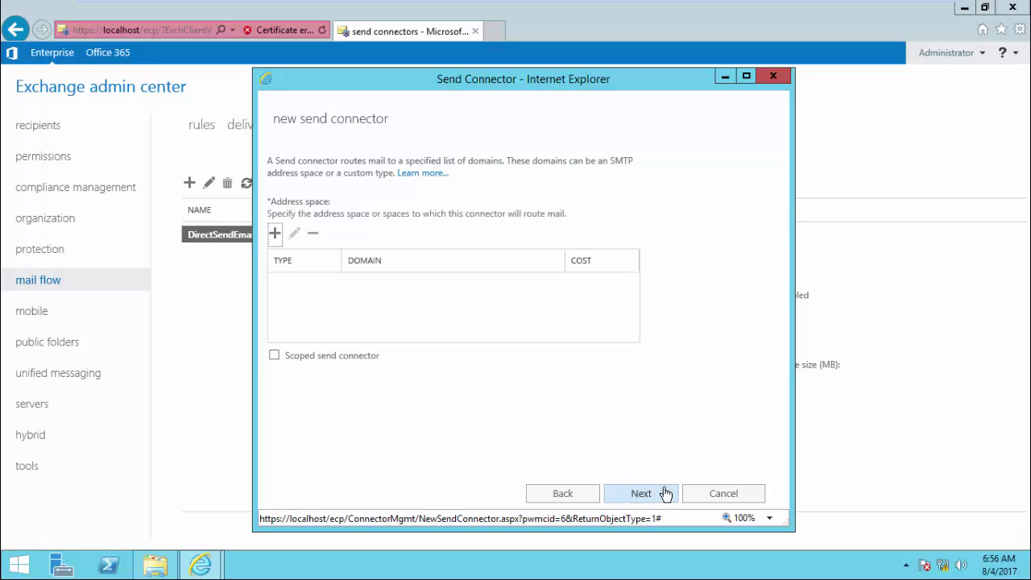
# - Add the SMTP address space '*' to SmtpGateway
pyautogui.click(275, 233)
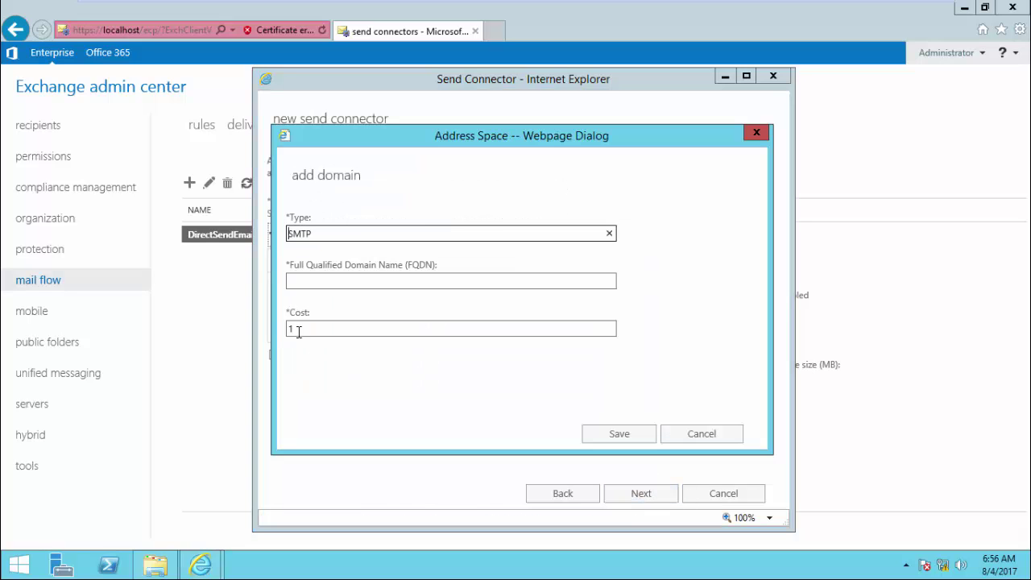
pyautogui.click(308, 282)
pyautogui.write('*')
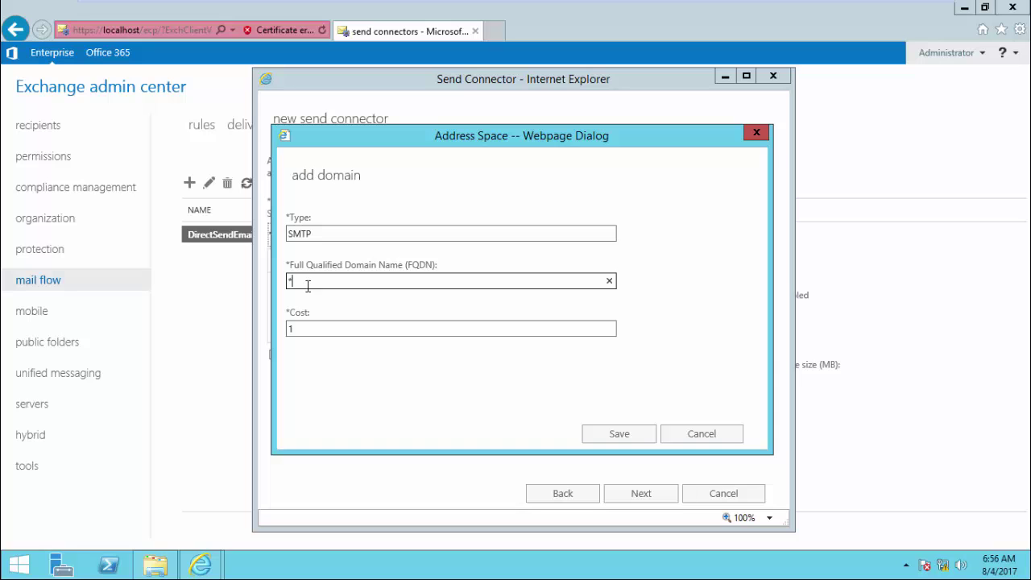
pyautogui.click(648, 436)
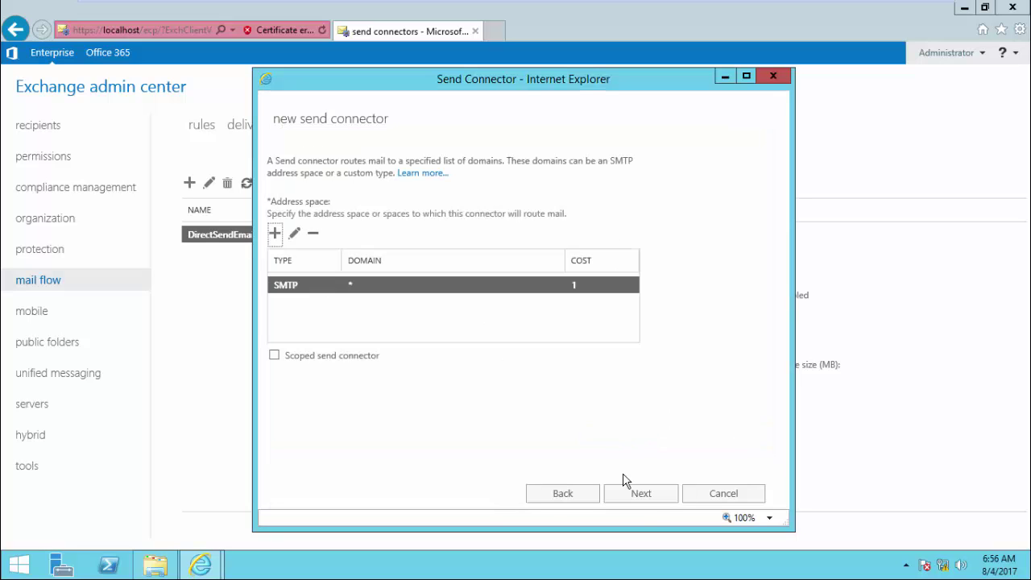
pyautogui.click(641, 495)
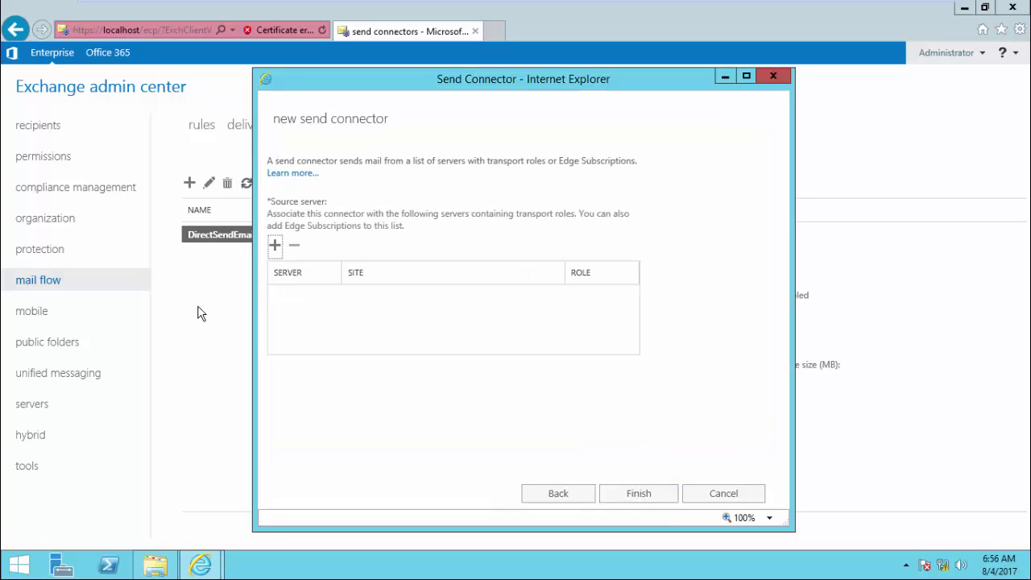
# - Add E16 as the source server and finish the SmtpGateway connector
pyautogui.click(264, 244)
pyautogui.click(340, 227)
pyautogui.doubleClick(340, 227)
pyautogui.click(633, 463)
pyautogui.click(638, 490)
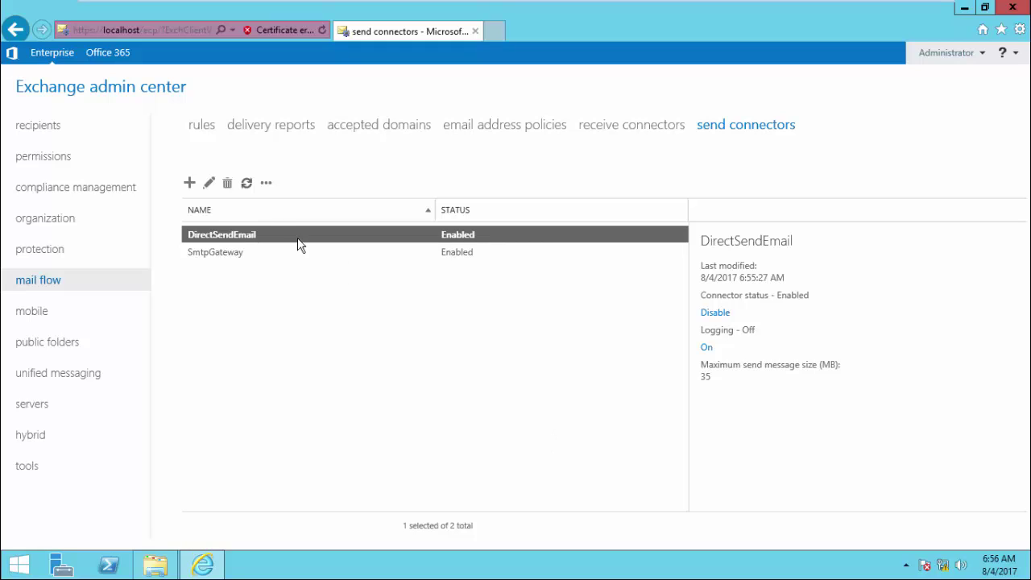
# - Edit DirectSendEmail and check 'Proxy through client access server' on its general page
pyautogui.click(207, 185)
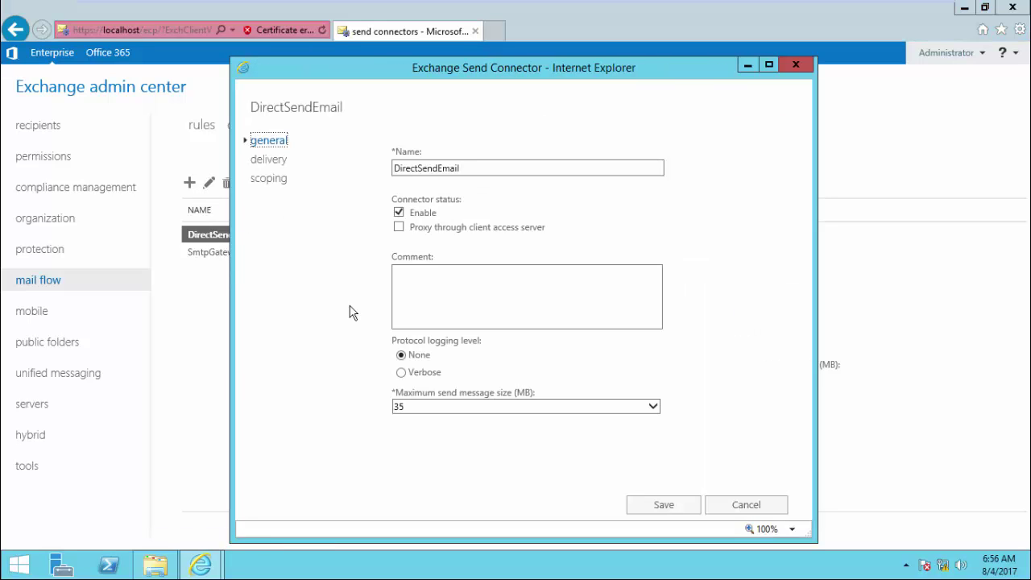
pyautogui.click(414, 235)
pyautogui.moveTo(414, 235); pyautogui.dragTo(543, 237)
pyautogui.click(402, 232)
pyautogui.click(404, 231)
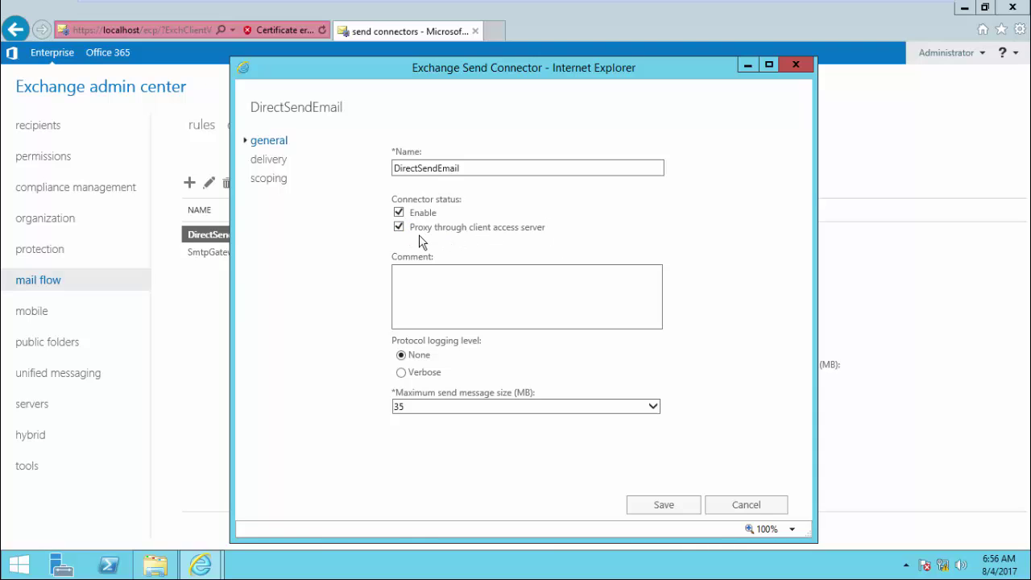